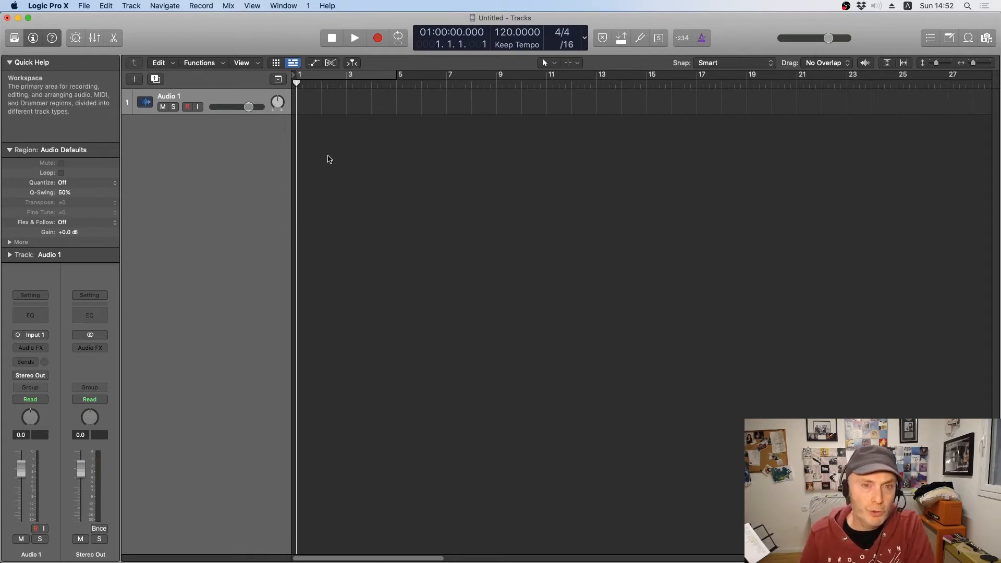
Step: Create a new software instrument track with Helix Native and select it
left_click(132, 78)
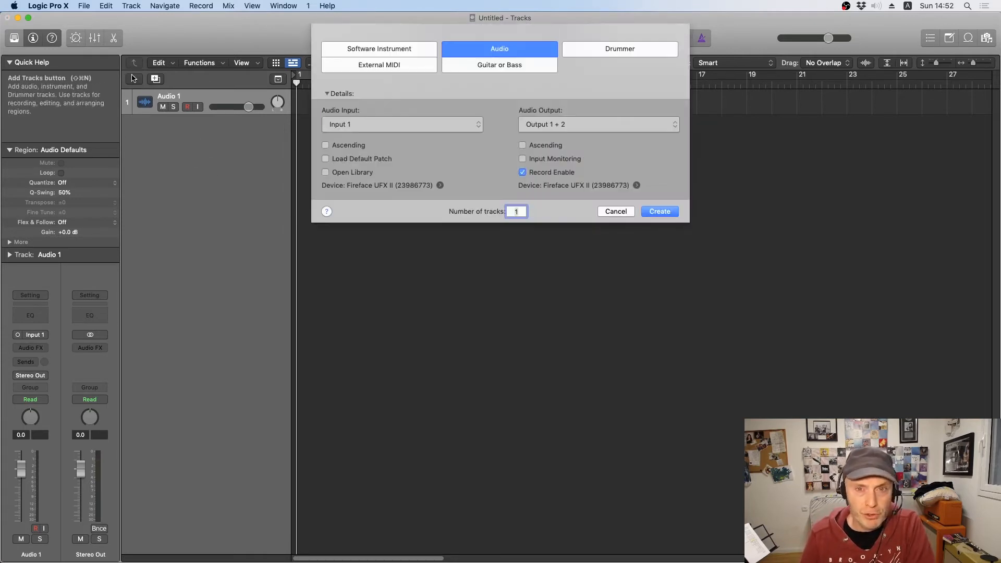
left_click(414, 51)
left_click(650, 186)
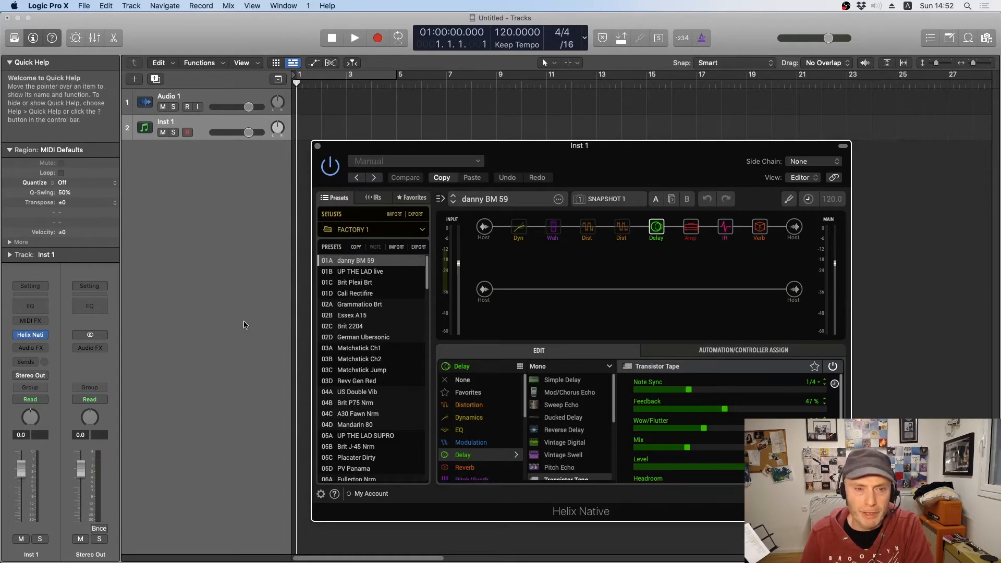
left_click(198, 120)
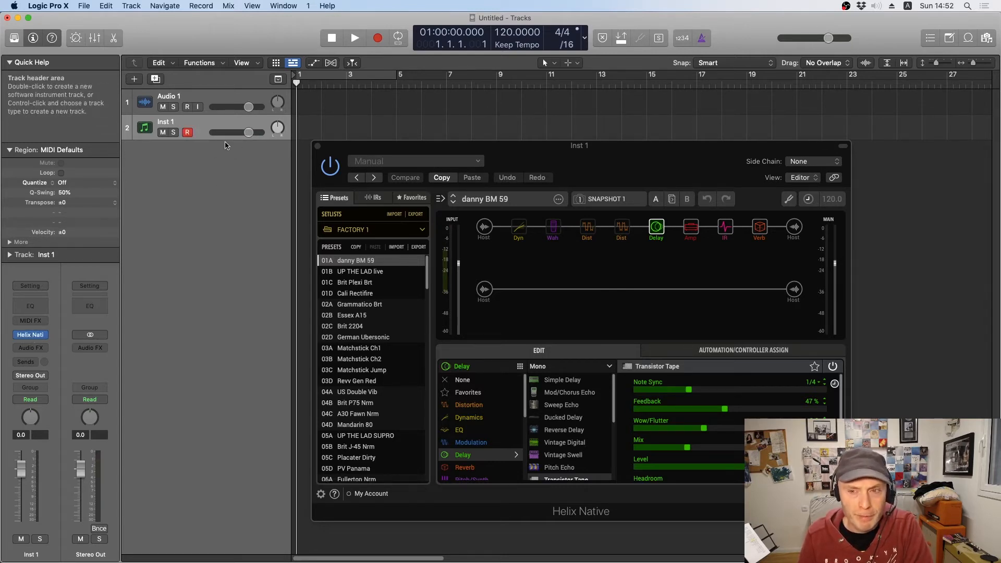
Step: Clear all blocks from the Helix Native preset on Inst 1 and add a mono UK Wah 846 block to the upper path
right_click(574, 229)
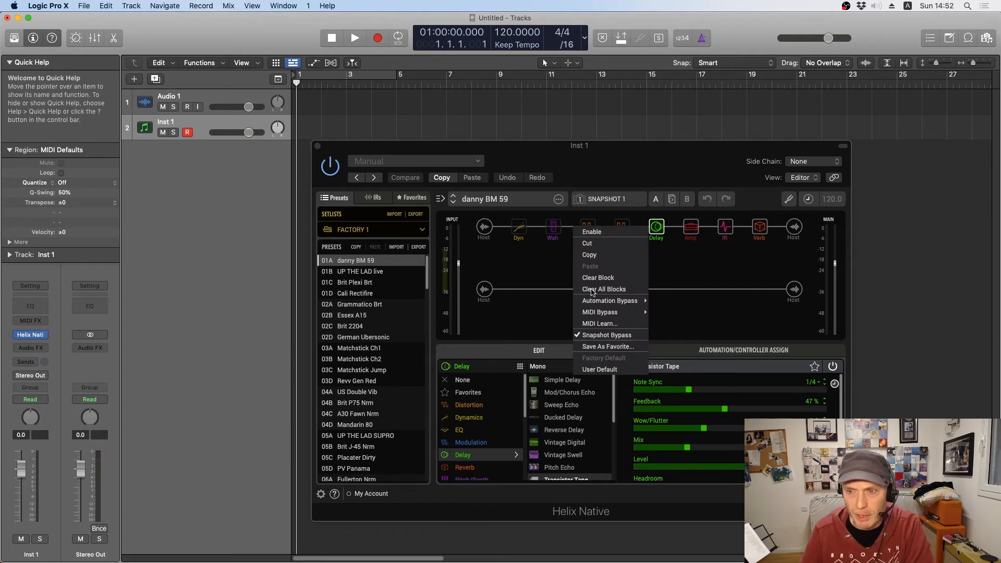
left_click(594, 289)
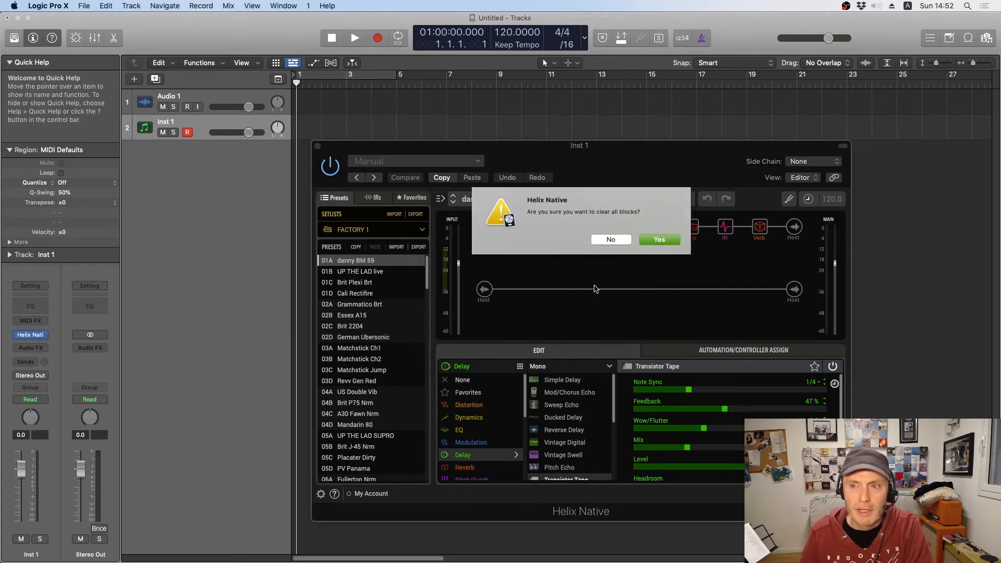
left_click(661, 239)
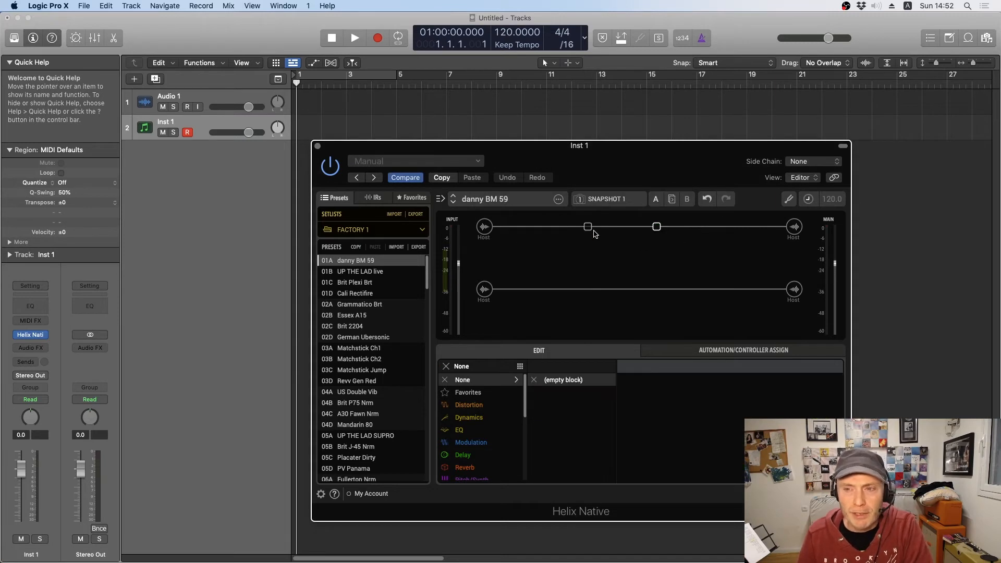
left_click(589, 230)
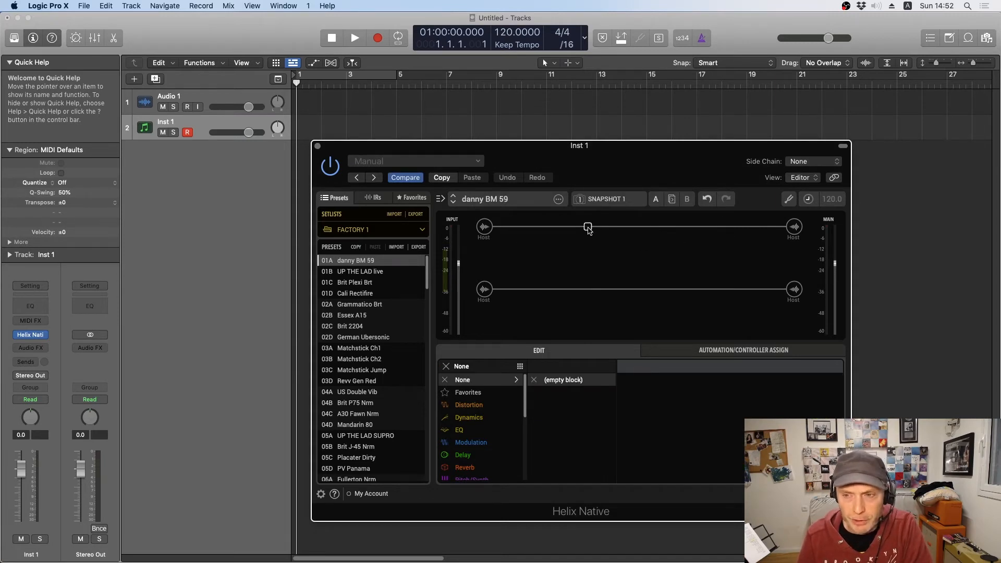
scroll(470, 468, "down", 2)
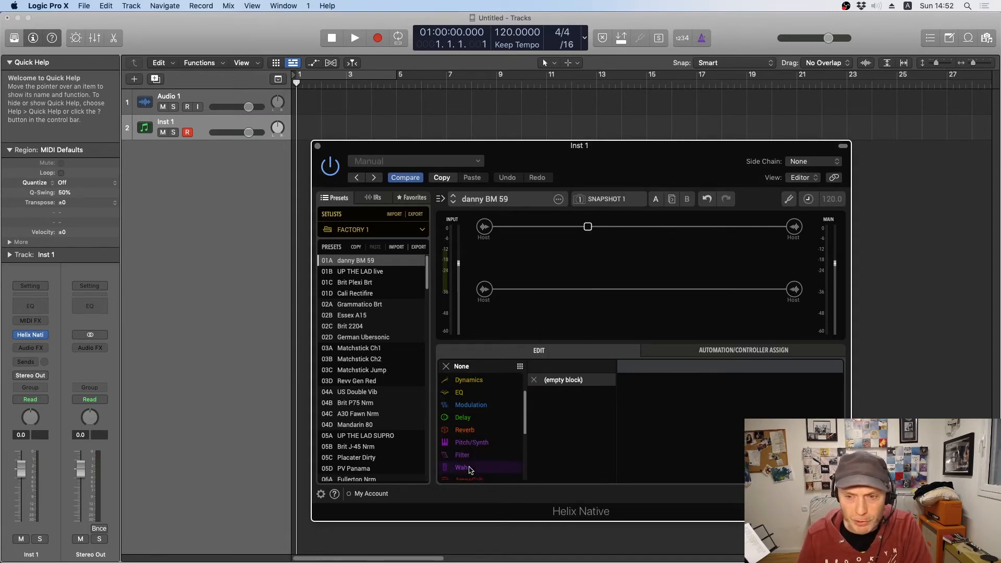
left_click(496, 468)
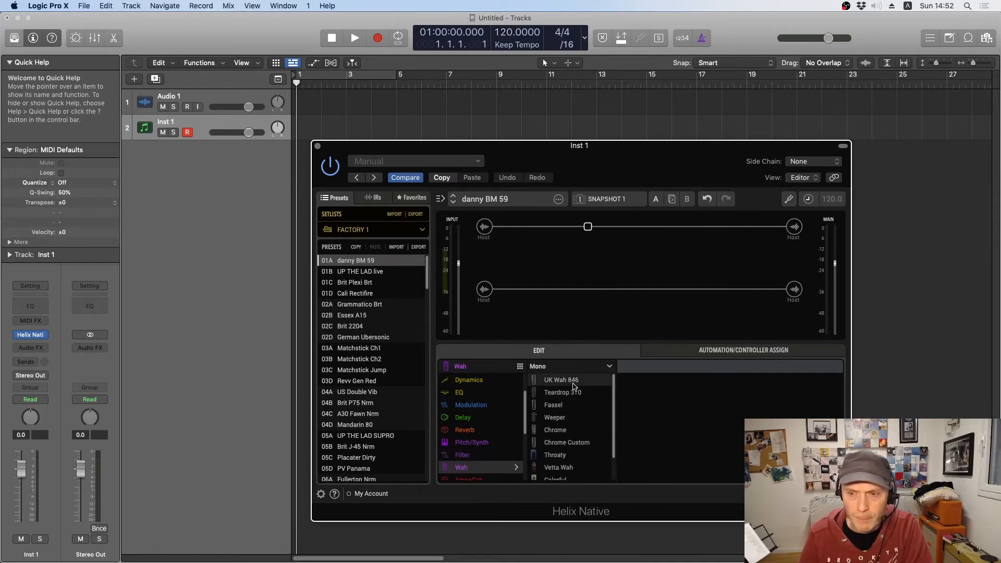
left_click(574, 380)
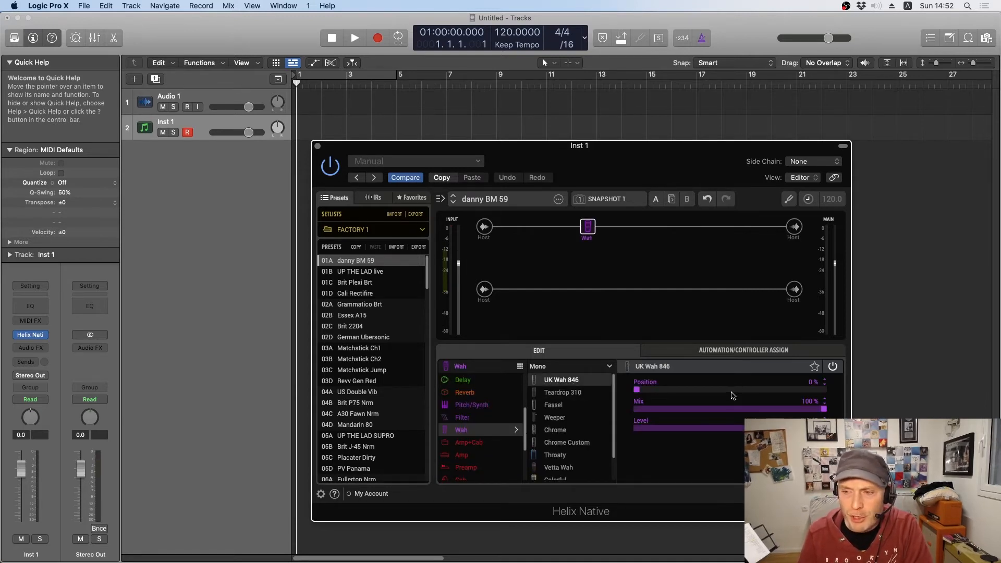
Step: Assign the UK Wah 846 Position parameter to an external MIDI controller through Controller Assign
right_click(660, 394)
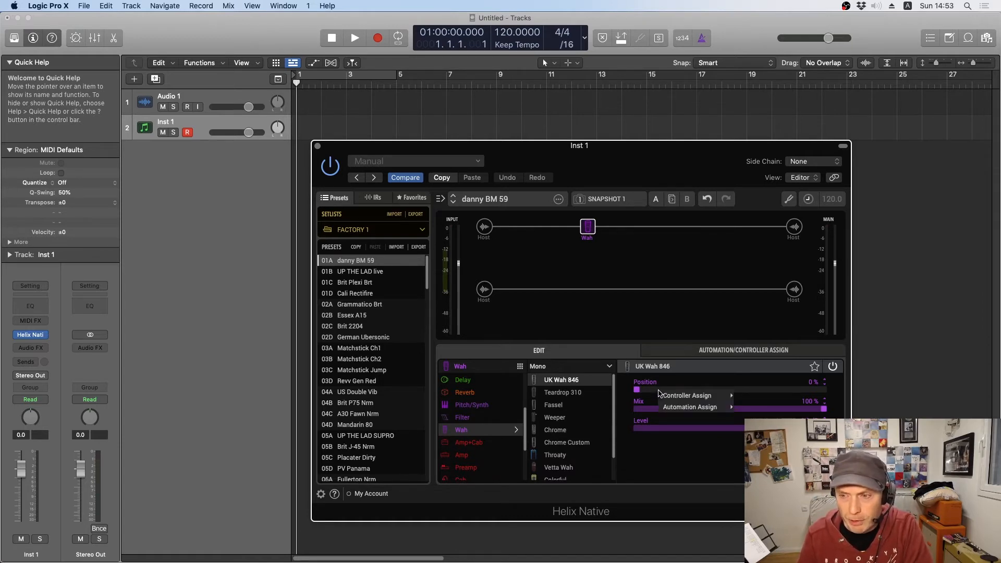
mouse_move(672, 399)
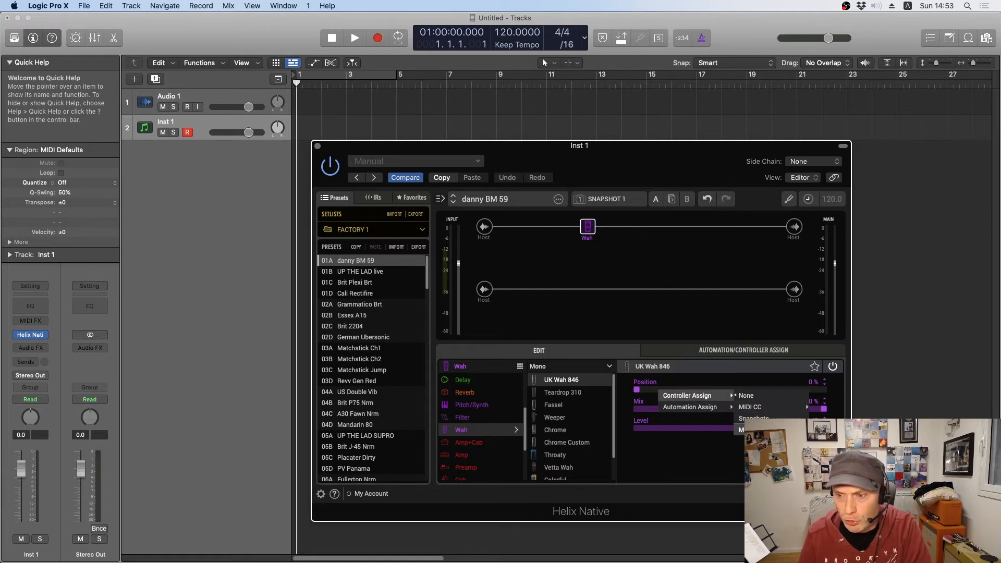
left_click(746, 429)
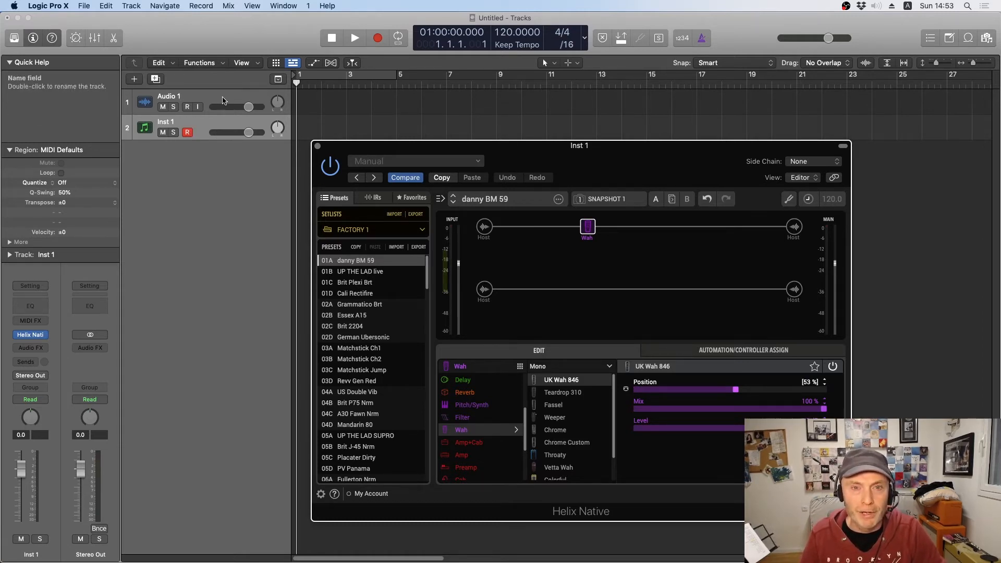
Step: Set the side chain source of Helix Native on the instrument track to Audio 1
left_click(801, 162)
mouse_move(798, 182)
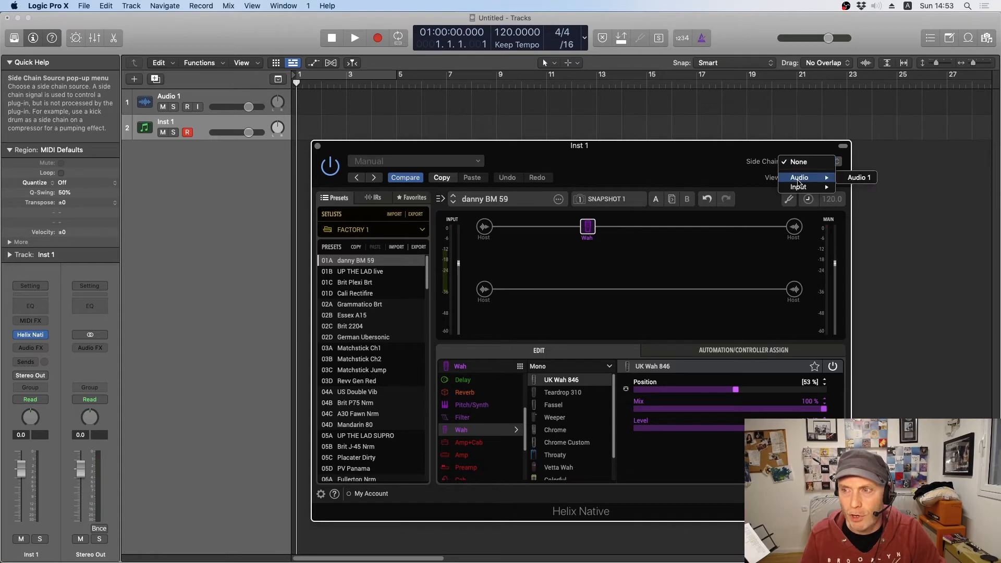
left_click(868, 179)
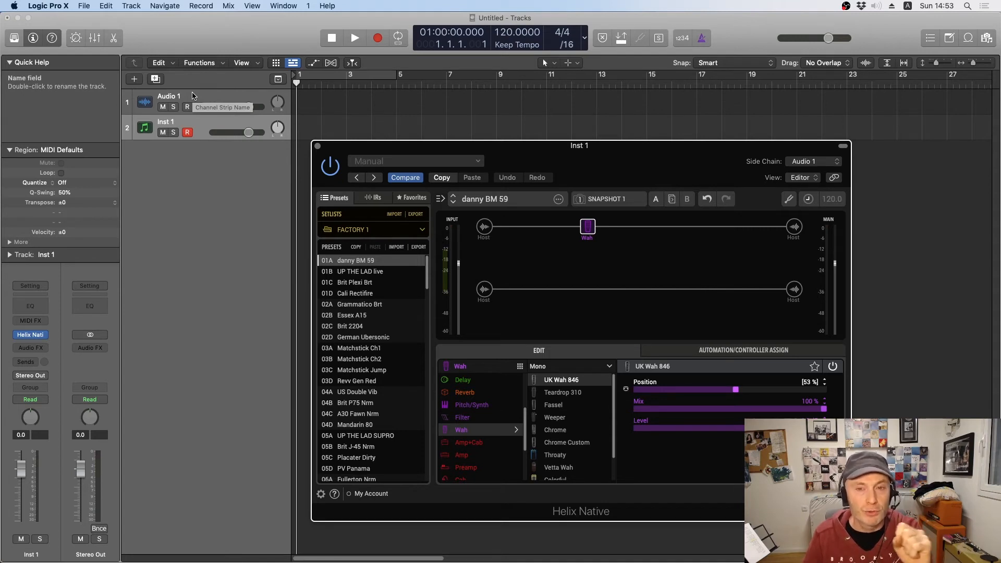
Step: Close the Helix Native window and delete the Inst 1 track
left_click(317, 146)
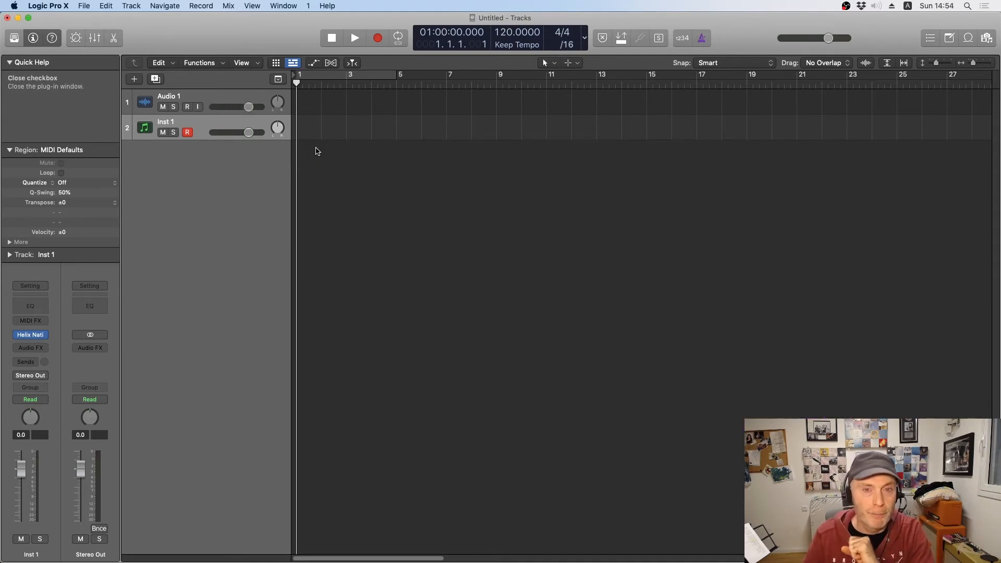
key("super+BackSpace")
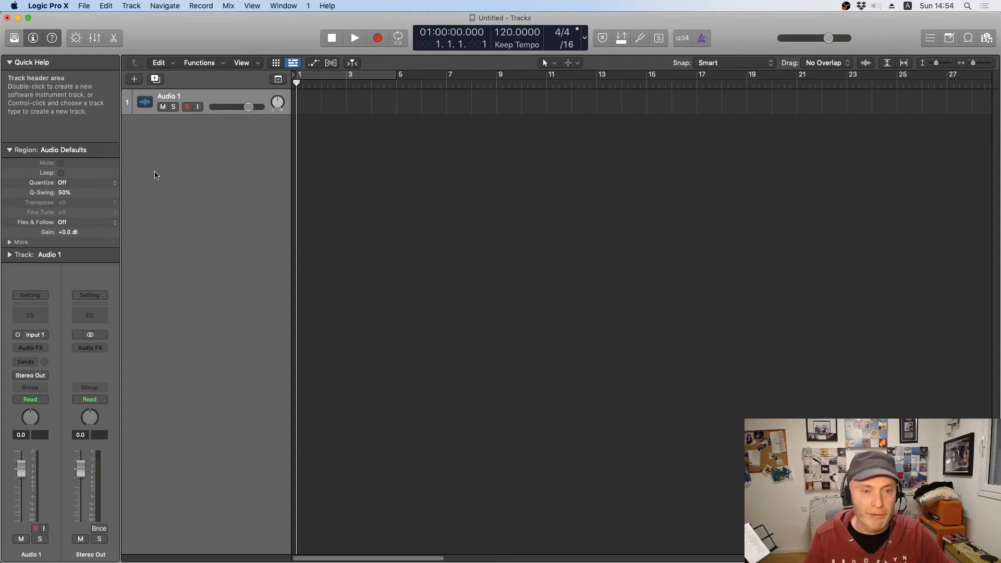
Step: Insert the Line 6 Helix Native plug-in as an audio effect on the Audio 1 track
left_click(34, 348)
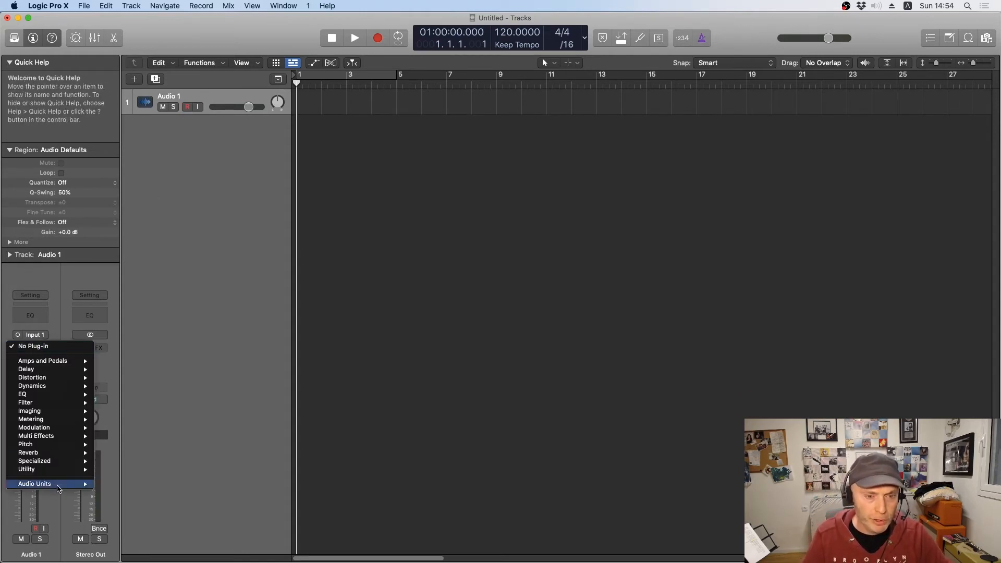
mouse_move(61, 488)
mouse_move(159, 517)
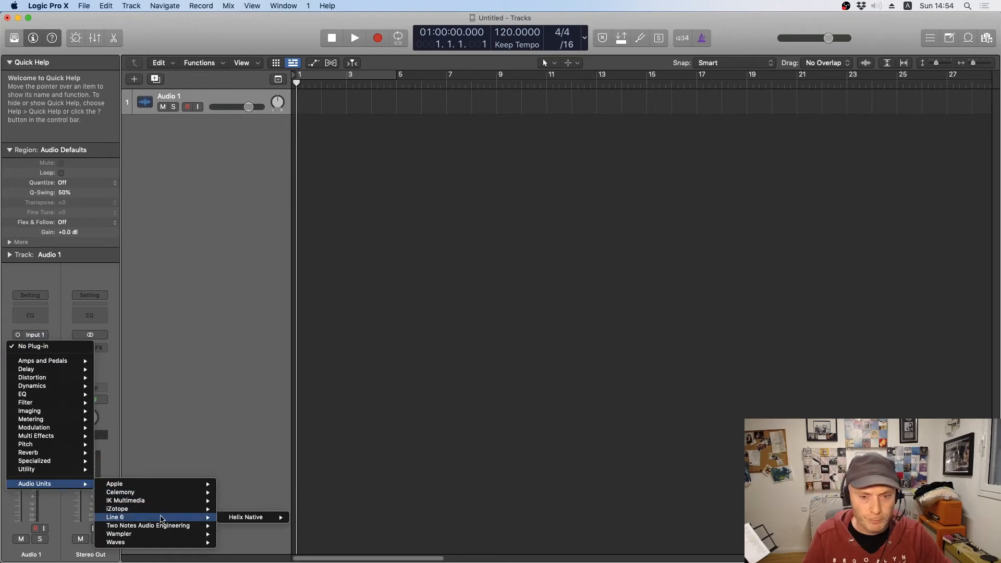
left_click(306, 519)
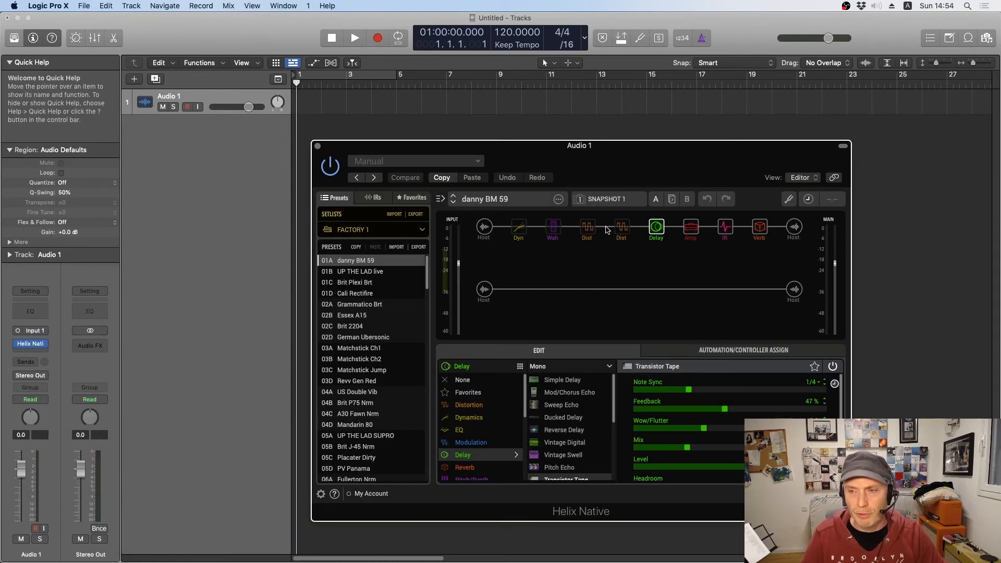
Step: Clear all blocks from the Helix Native preset on Audio 1 and add a mono UK Wah 846 block to the upper path
right_click(616, 231)
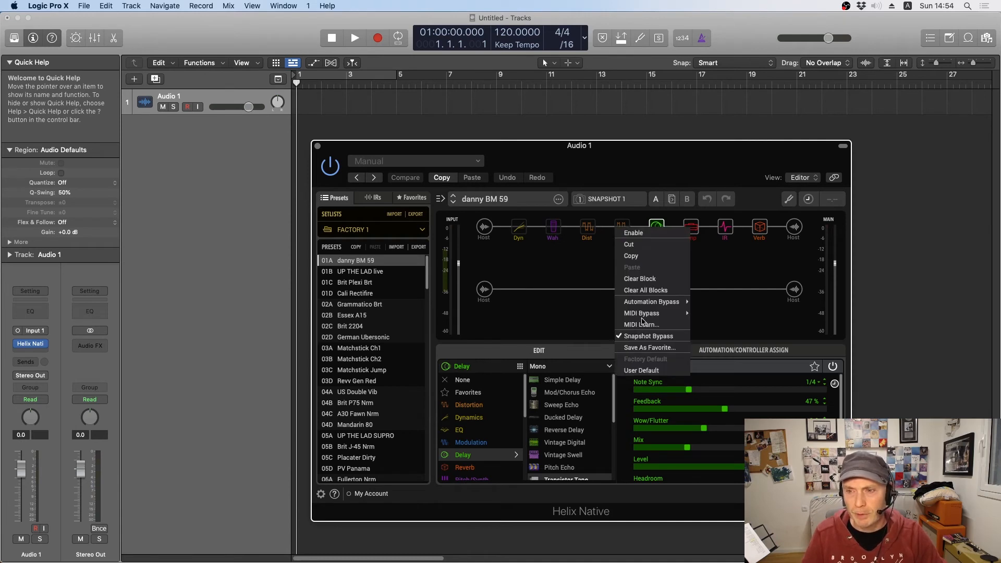
left_click(645, 291)
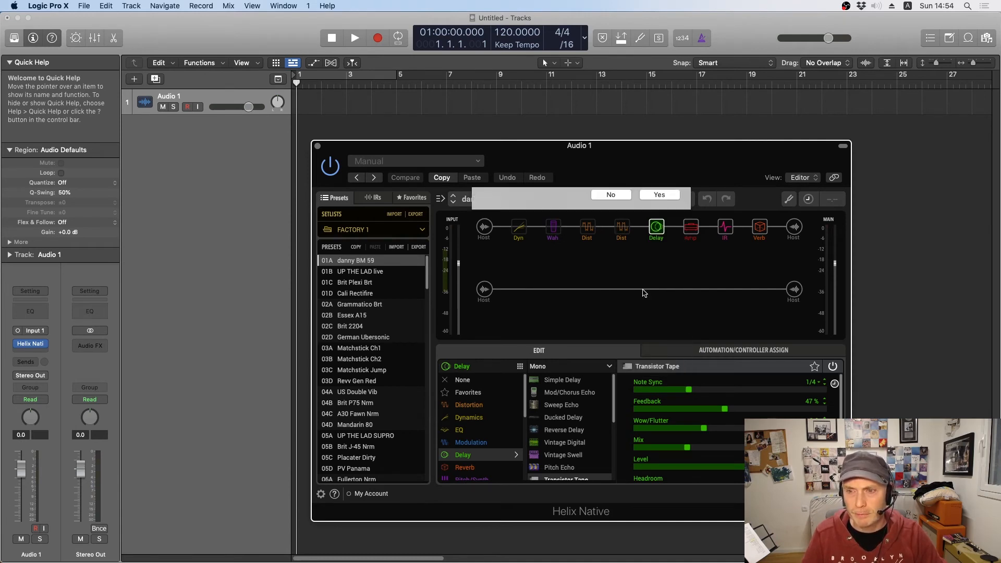
left_click(656, 240)
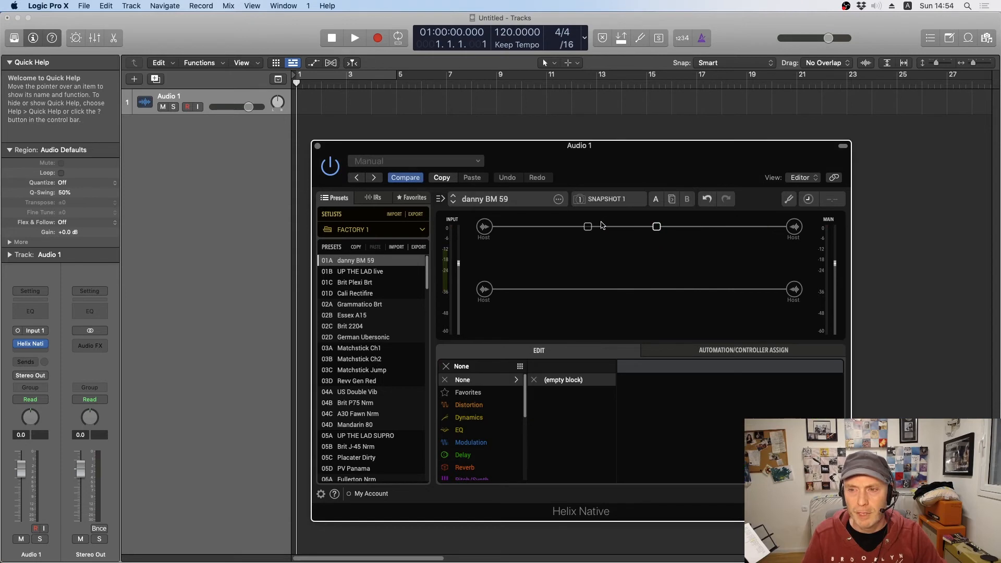
left_click(588, 228)
scroll(489, 435, "down", 2)
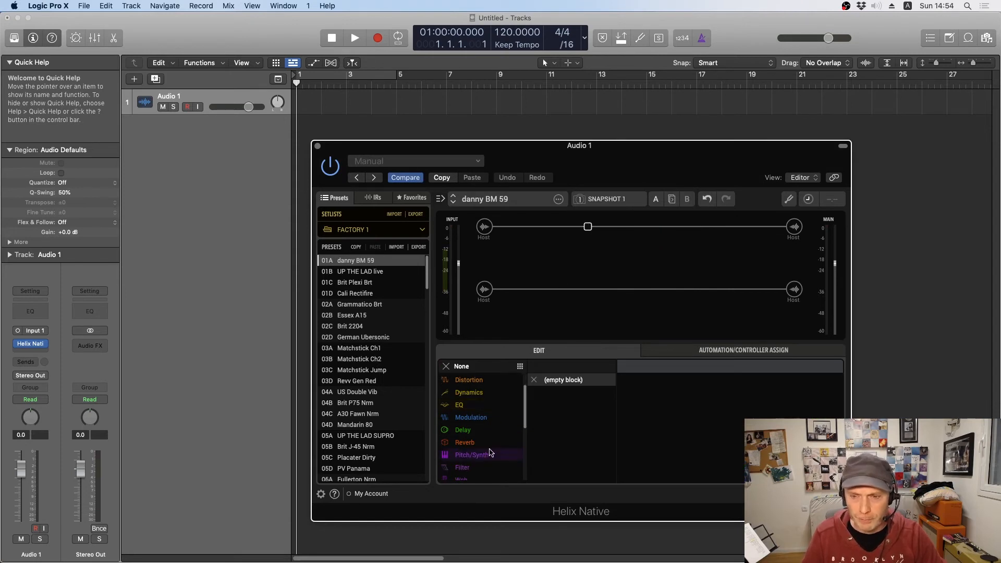
scroll(491, 452, "down", 2)
left_click(483, 456)
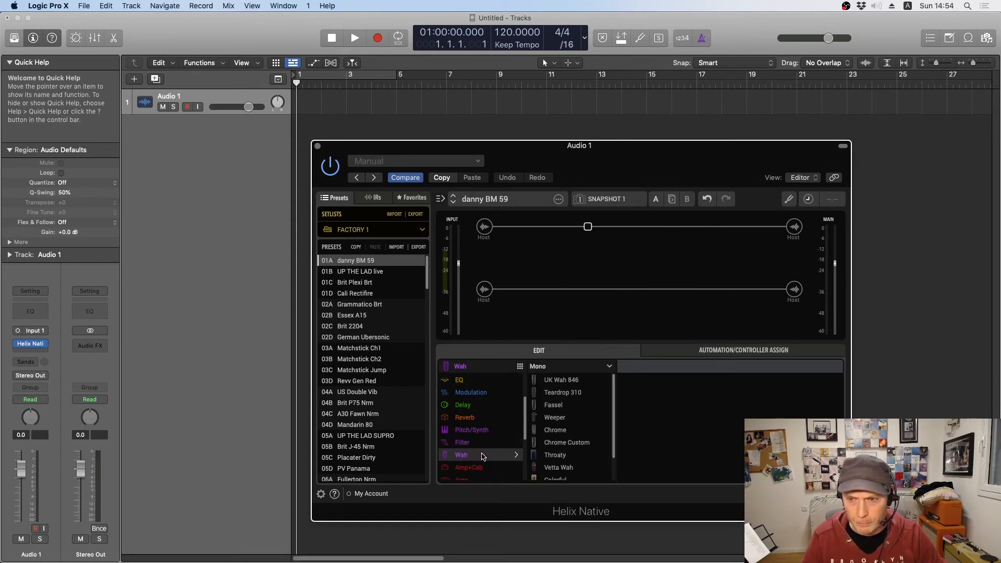
left_click(566, 384)
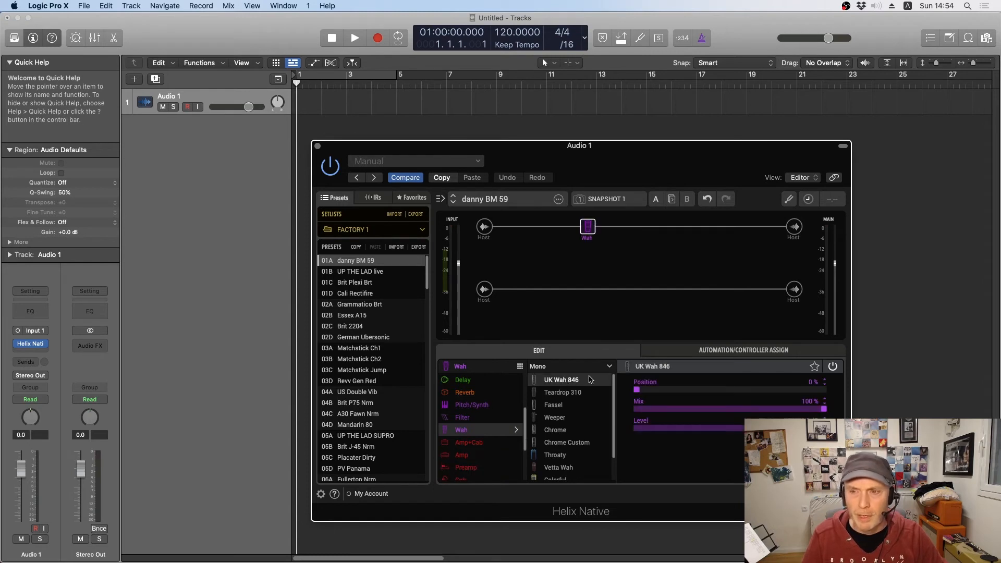
Step: Assign the UK Wah 846 Position parameter to automation Knob 1
right_click(675, 391)
mouse_move(697, 394)
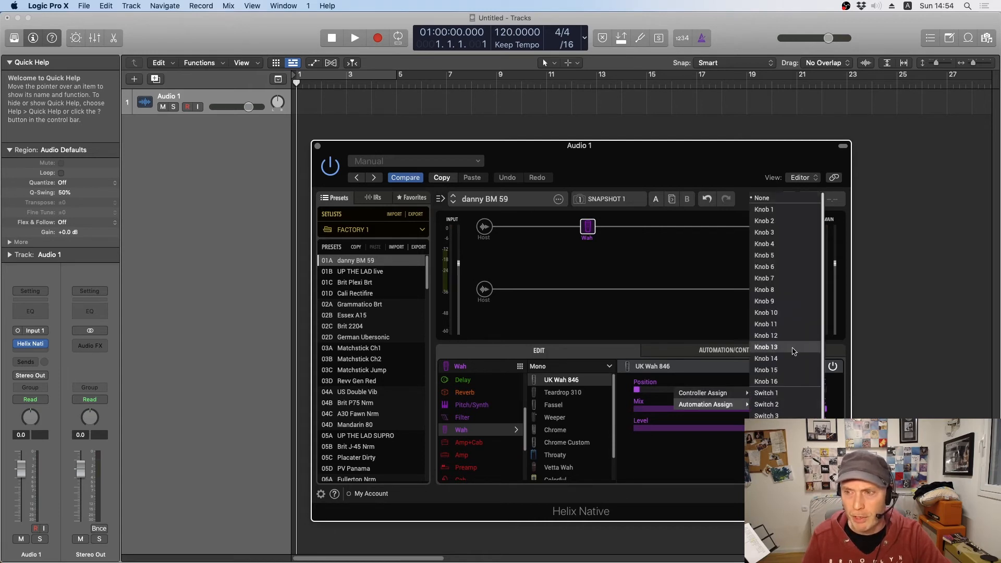
left_click(791, 214)
Step: Display Helix Native's Knob 1 automation on the Audio 1 track and add a point with value 0.00 at the start
left_click_drag(544, 151, 640, 204)
left_click(230, 92)
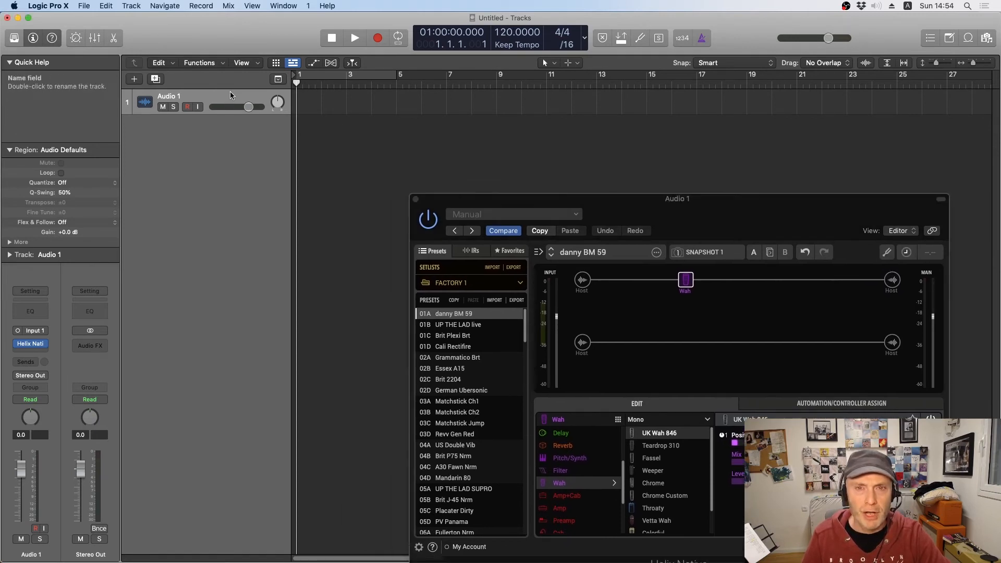
left_click(314, 63)
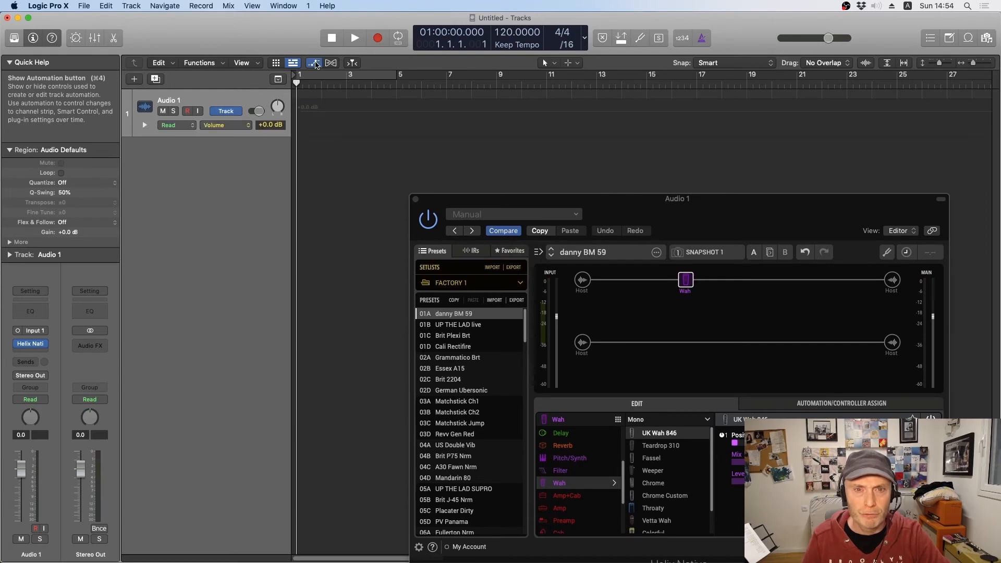
left_click(227, 126)
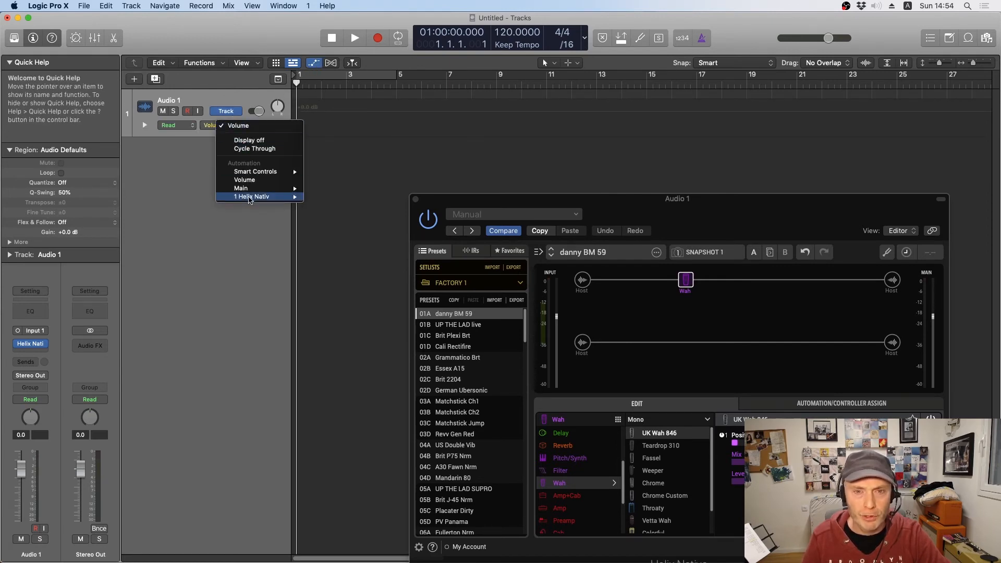
mouse_move(250, 198)
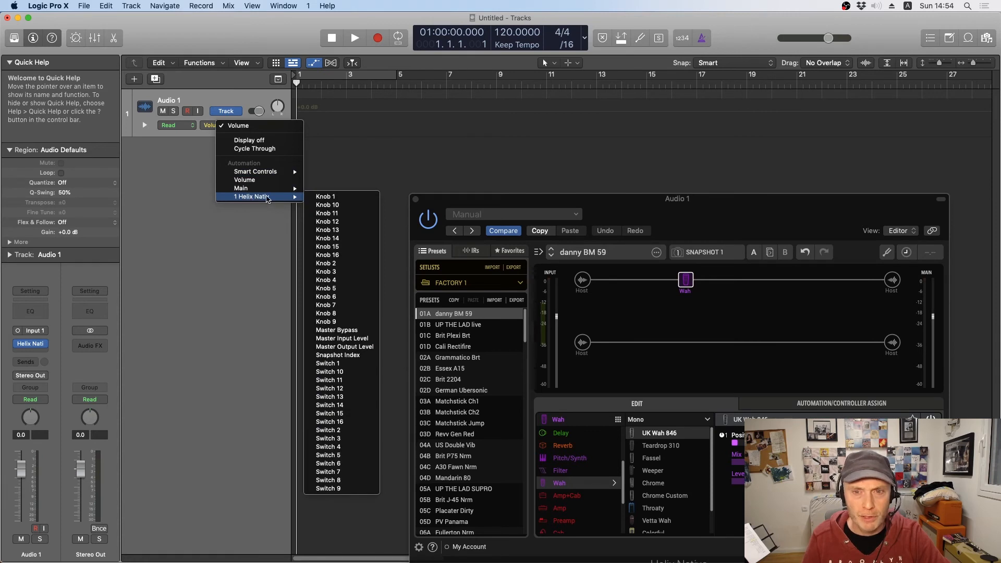
left_click(316, 197)
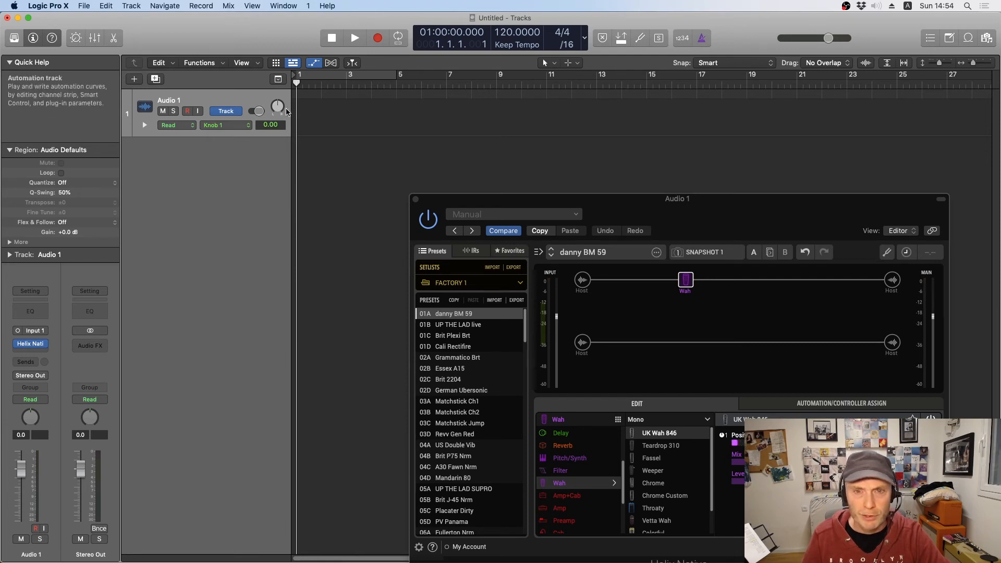
left_click(306, 120)
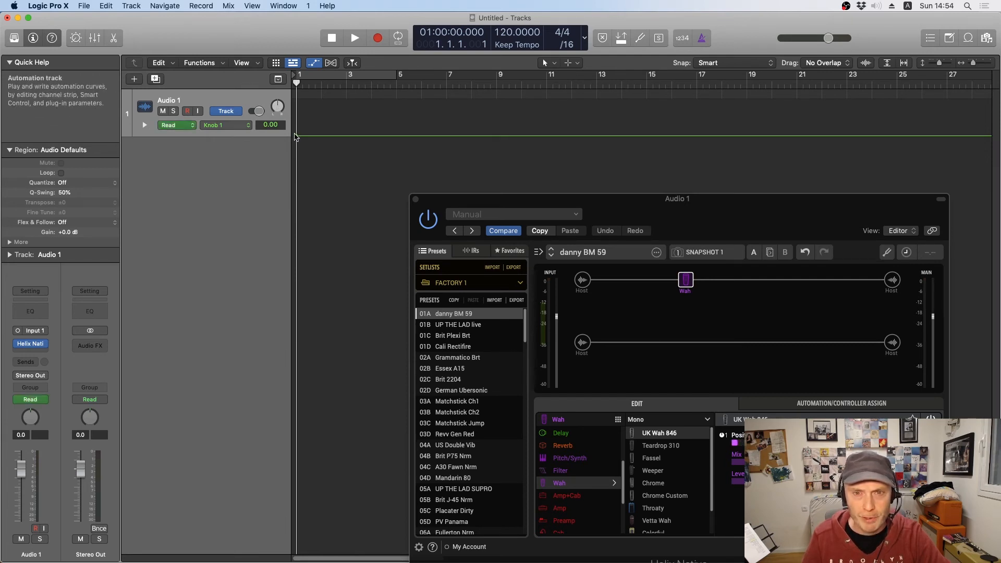
mouse_move(297, 137)
left_mouse_down()
mouse_move(296, 104)
mouse_move(296, 125)
mouse_move(296, 107)
mouse_move(309, 109)
mouse_move(296, 106)
mouse_move(296, 136)
left_mouse_up()
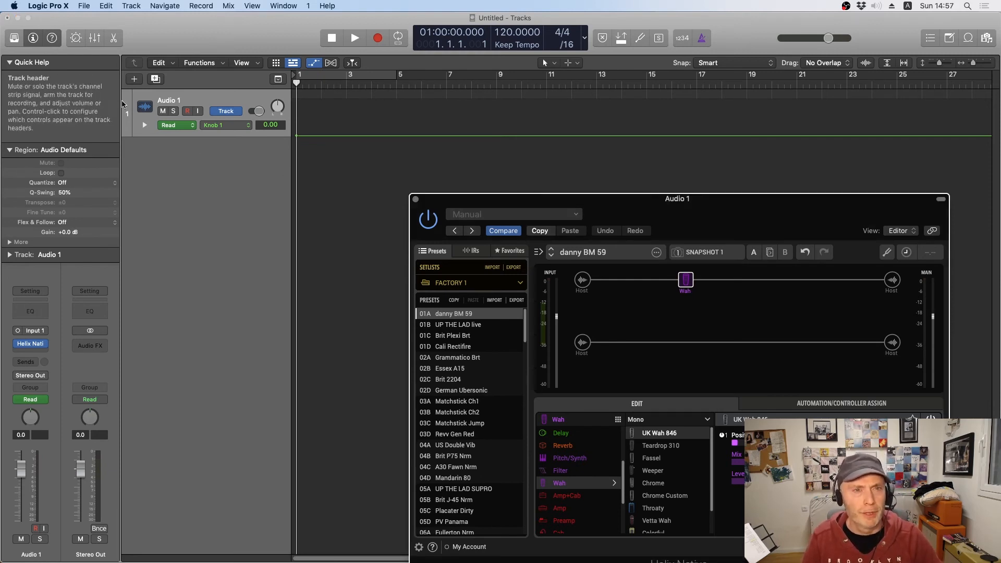
Step: Learn a control surface assignment for Knob 1, close the Controller Assignments window, and reassign the already used control
left_click(60, 6)
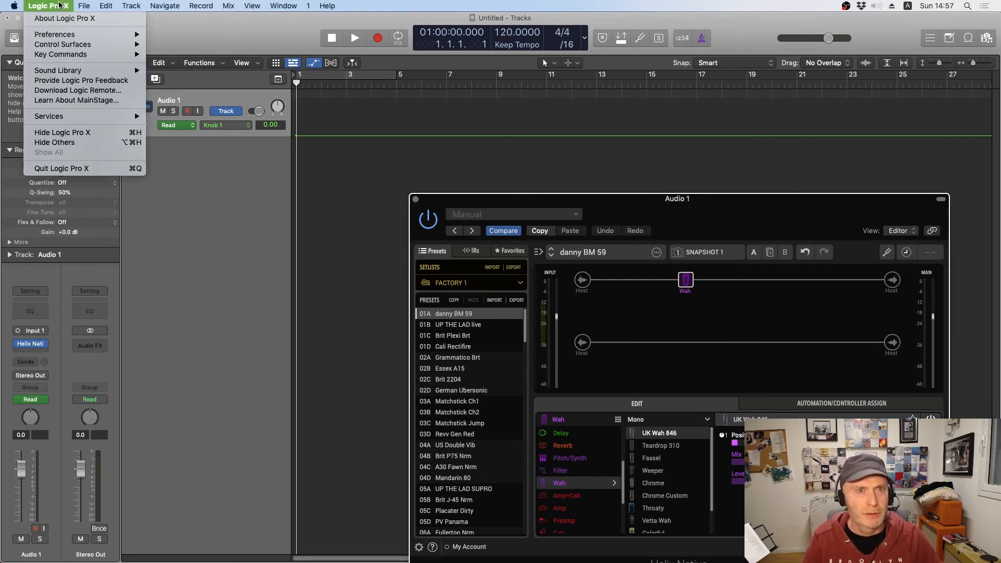
mouse_move(54, 47)
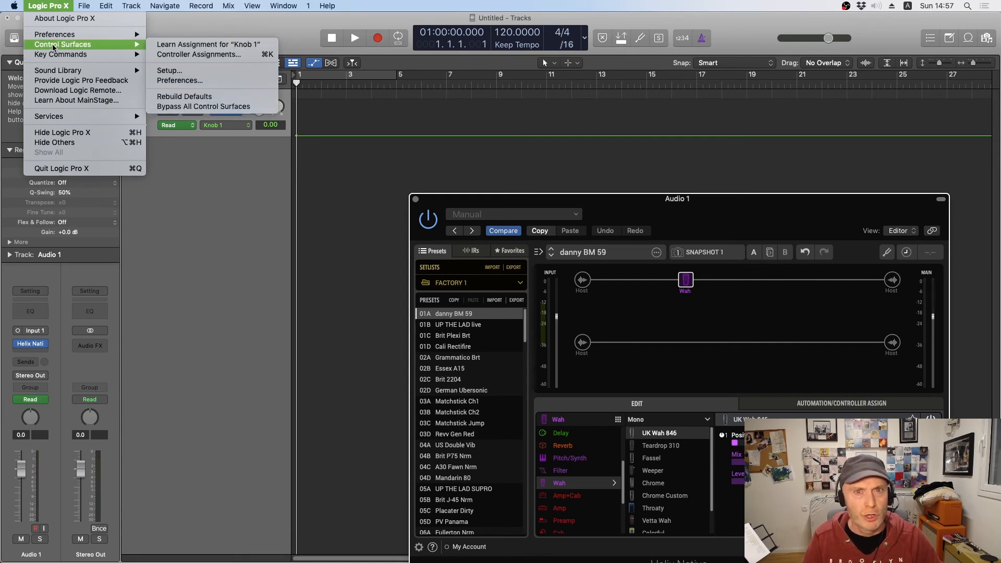
left_click(174, 46)
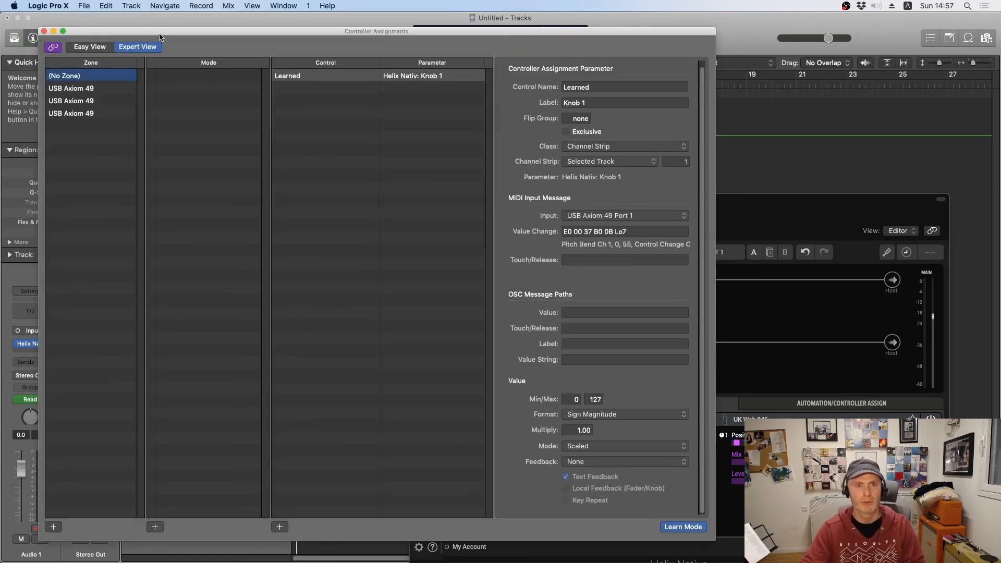
left_click(44, 33)
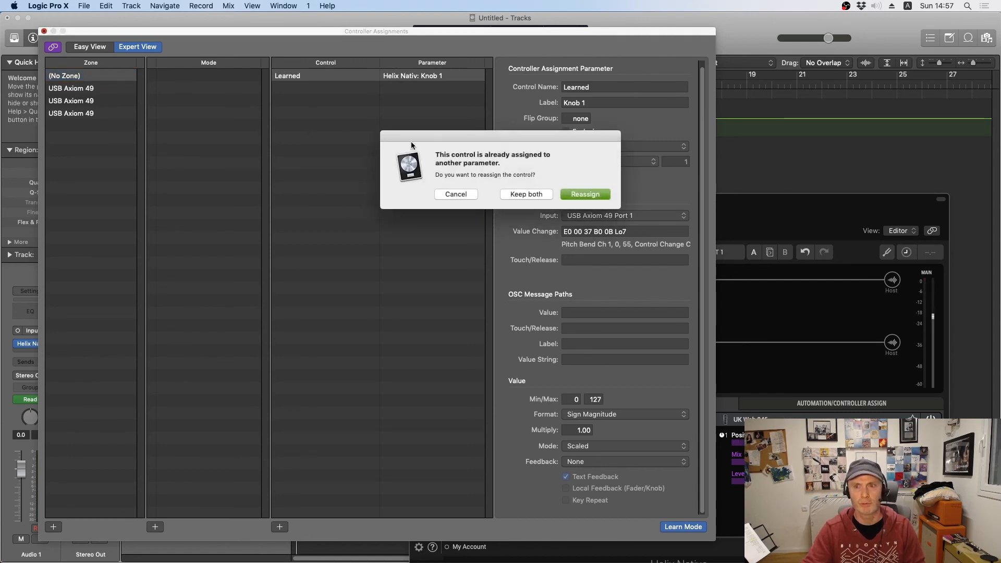
key("Return")
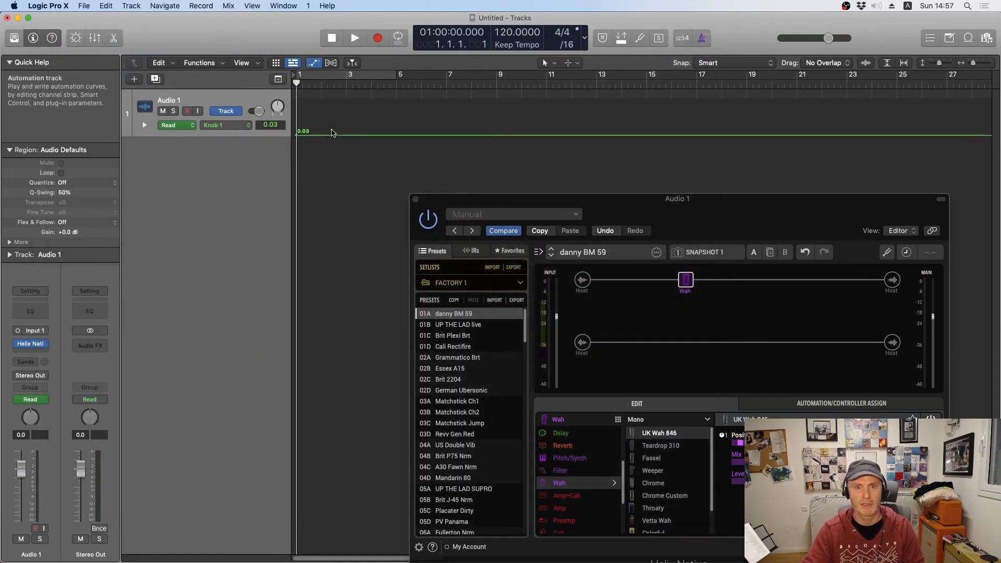